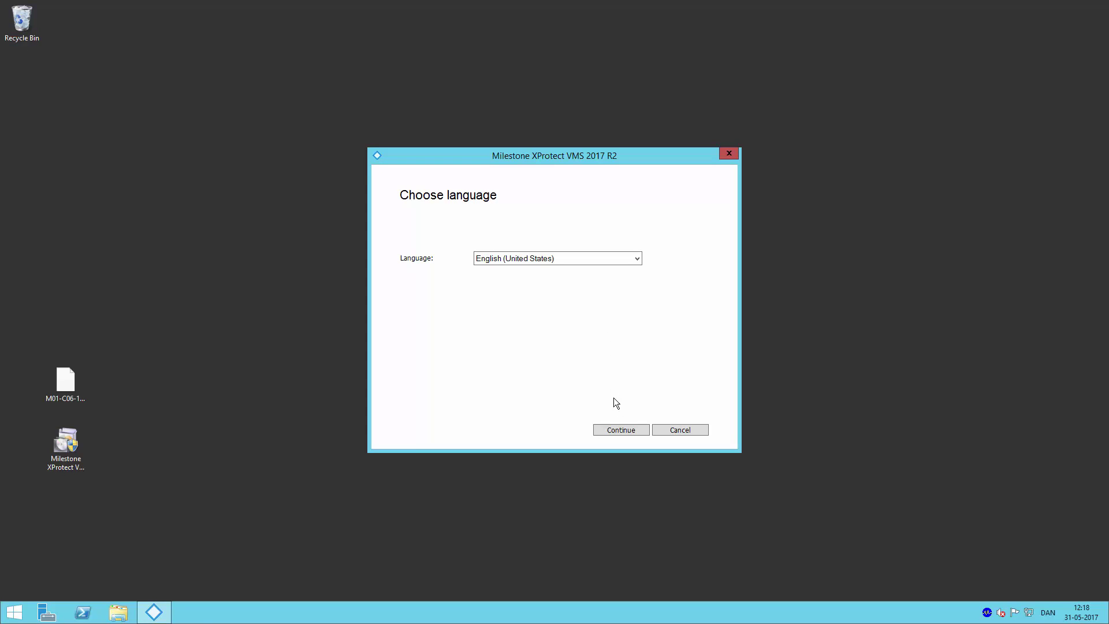
Keep English as the setup language and accept the Milestone license agreement terms
left_click(617, 433)
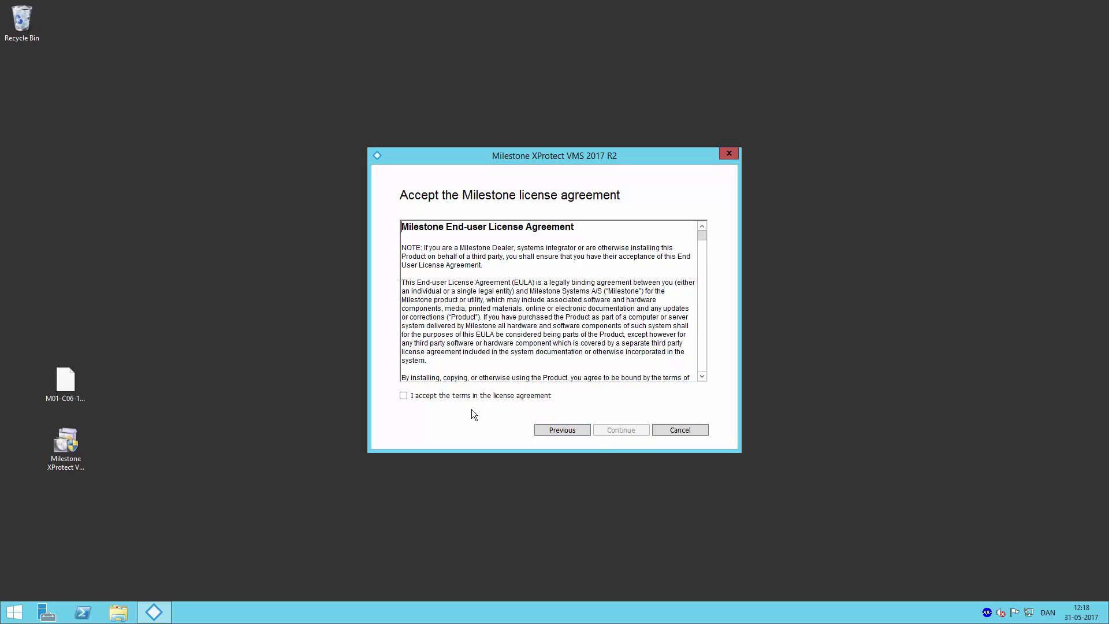
left_click(406, 400)
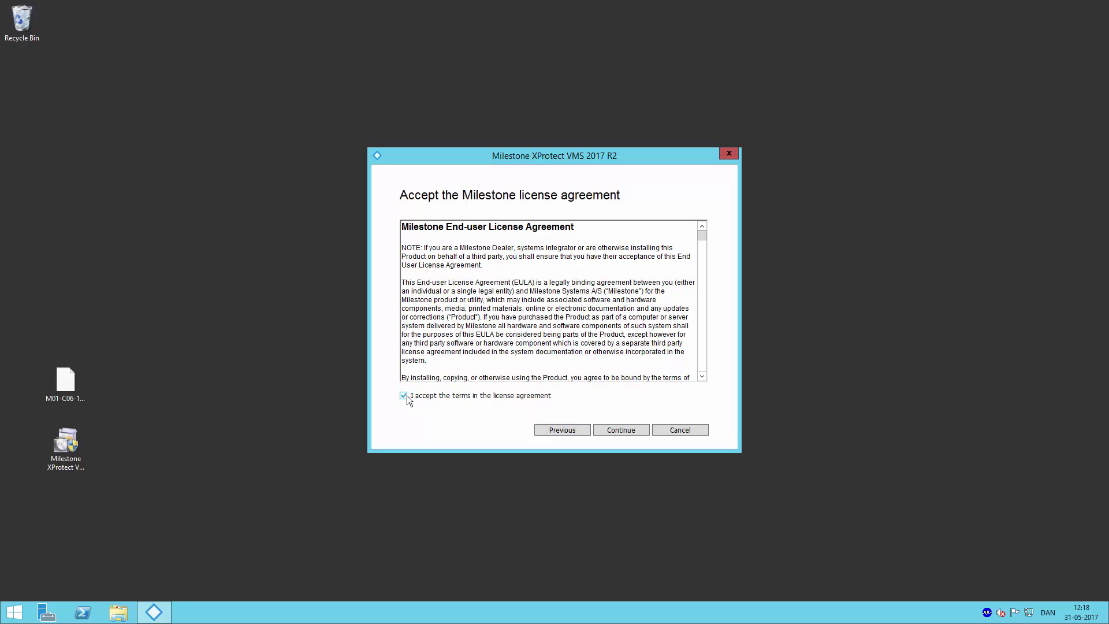
left_click(619, 429)
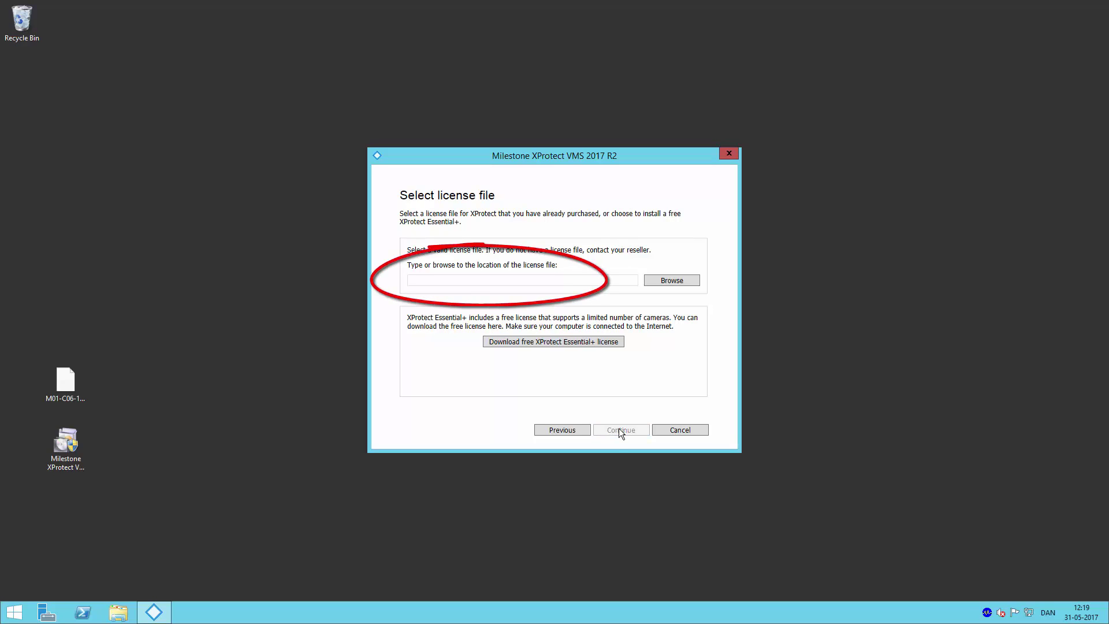
Load the .lic license file from the Desktop and move on to installation type
left_click(680, 283)
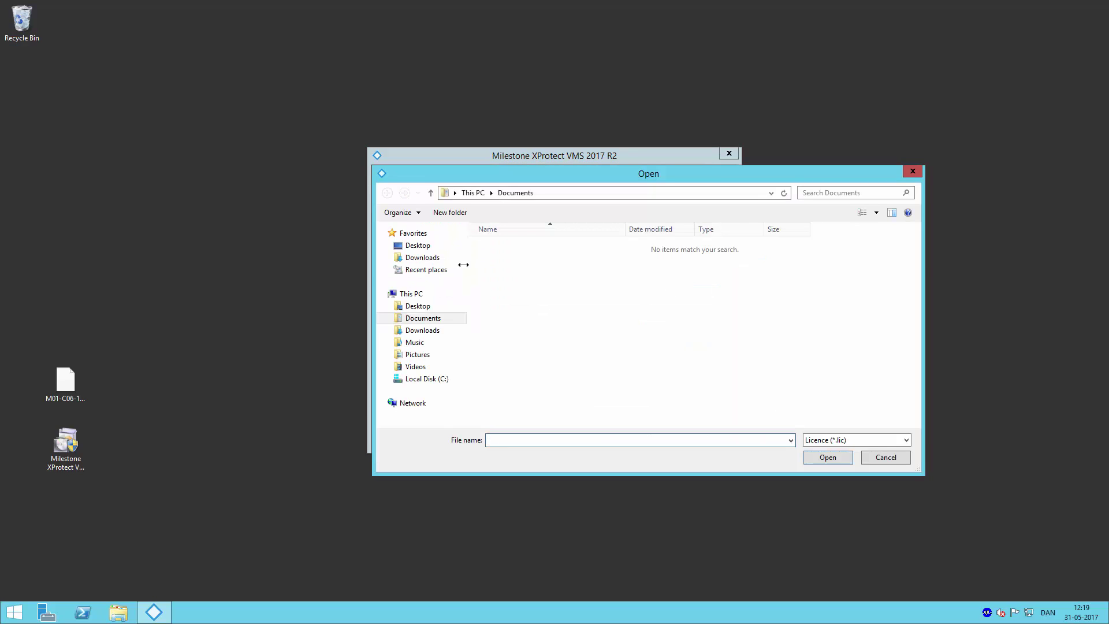
left_click(421, 247)
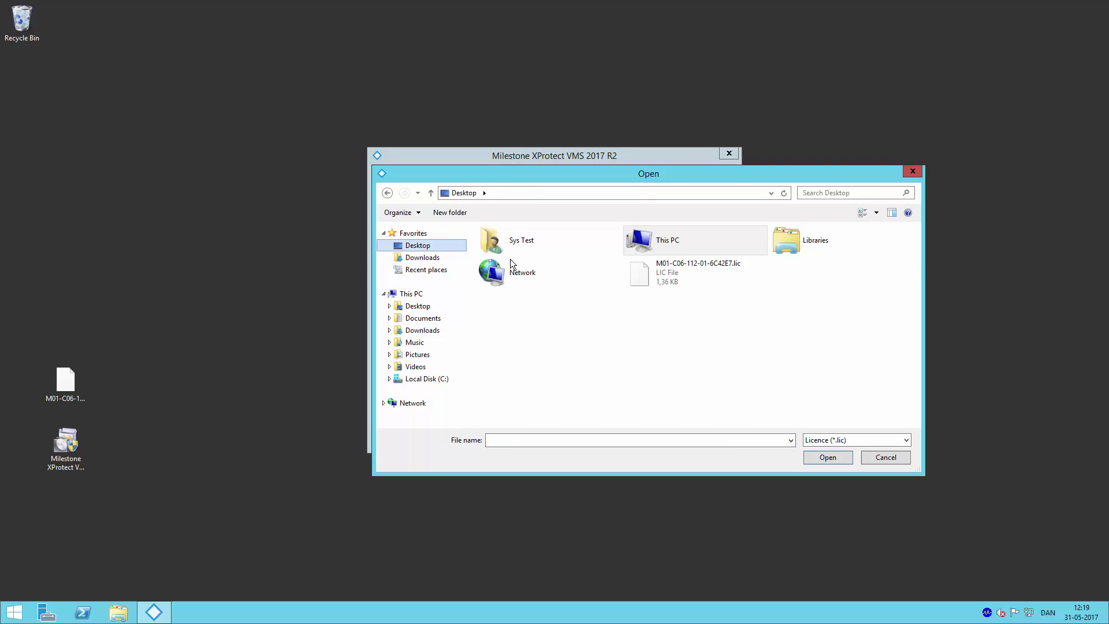
left_click(660, 275)
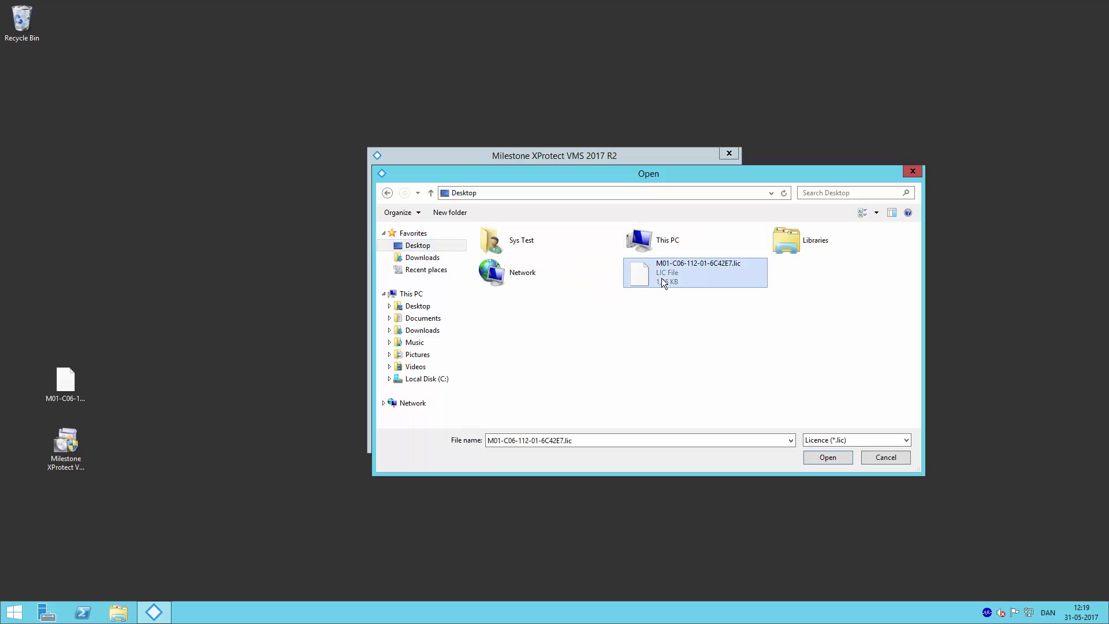
left_click(828, 458)
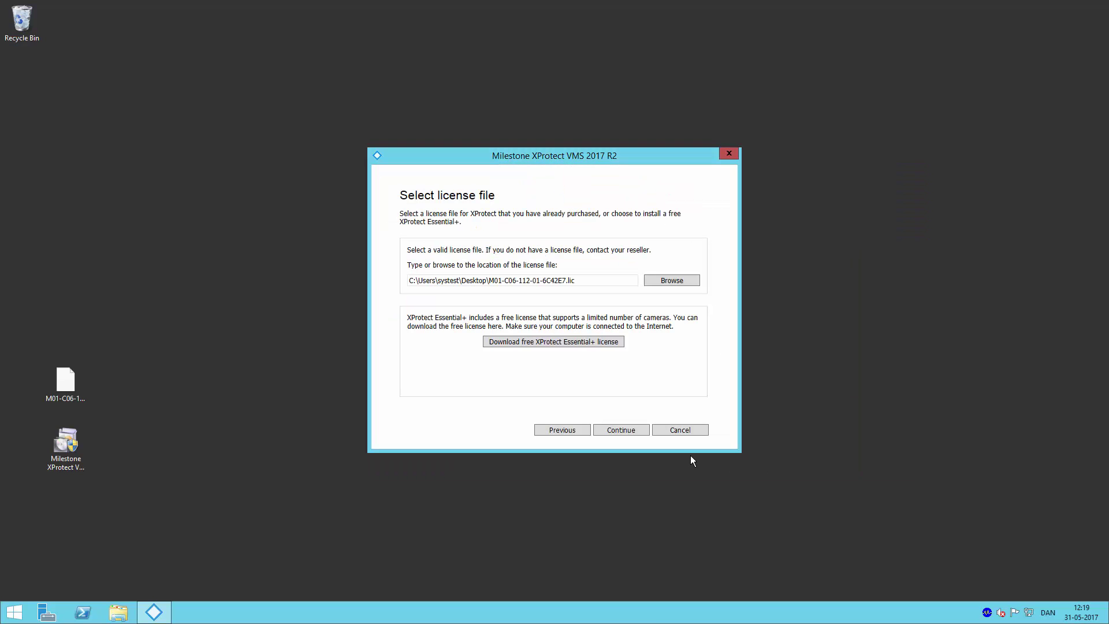
left_click(625, 431)
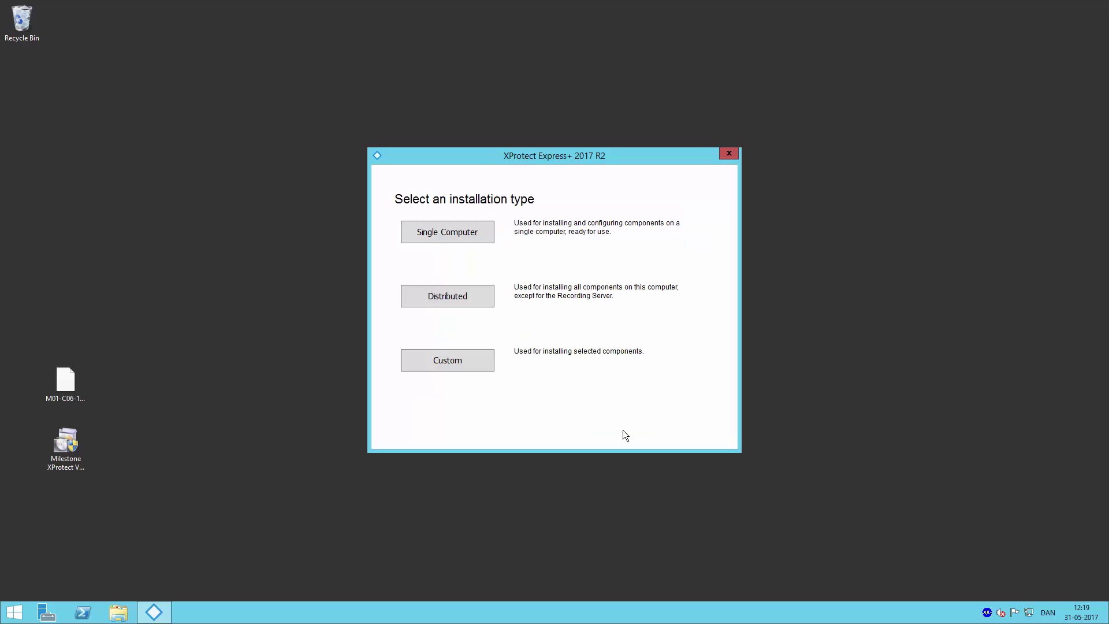
Choose a Single Computer install with default components and 14-day recording retention
left_click(458, 238)
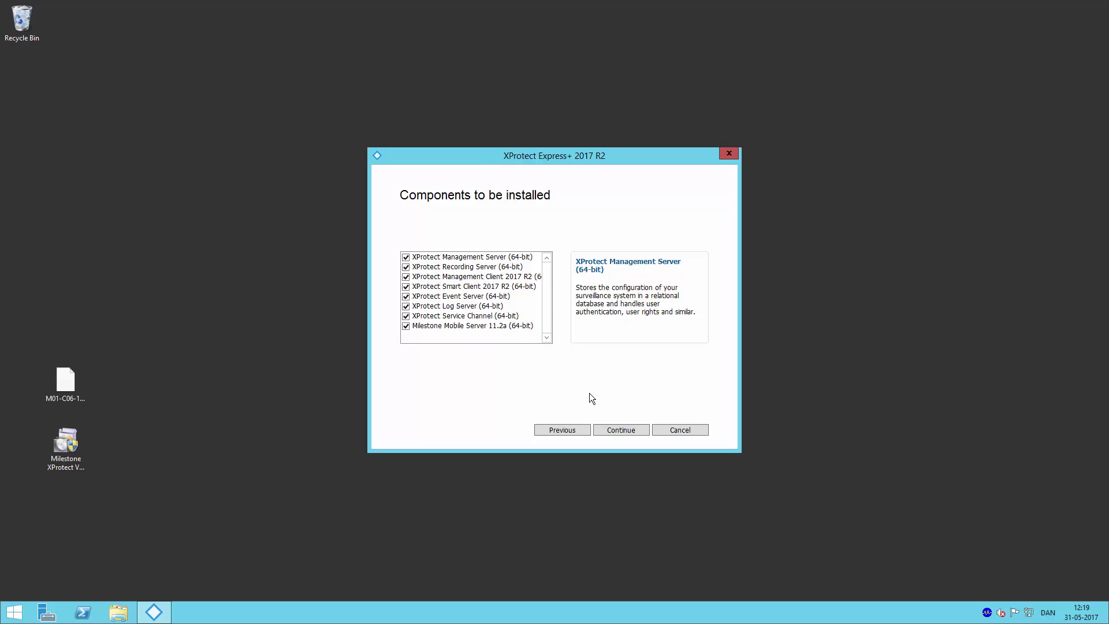
left_click(621, 432)
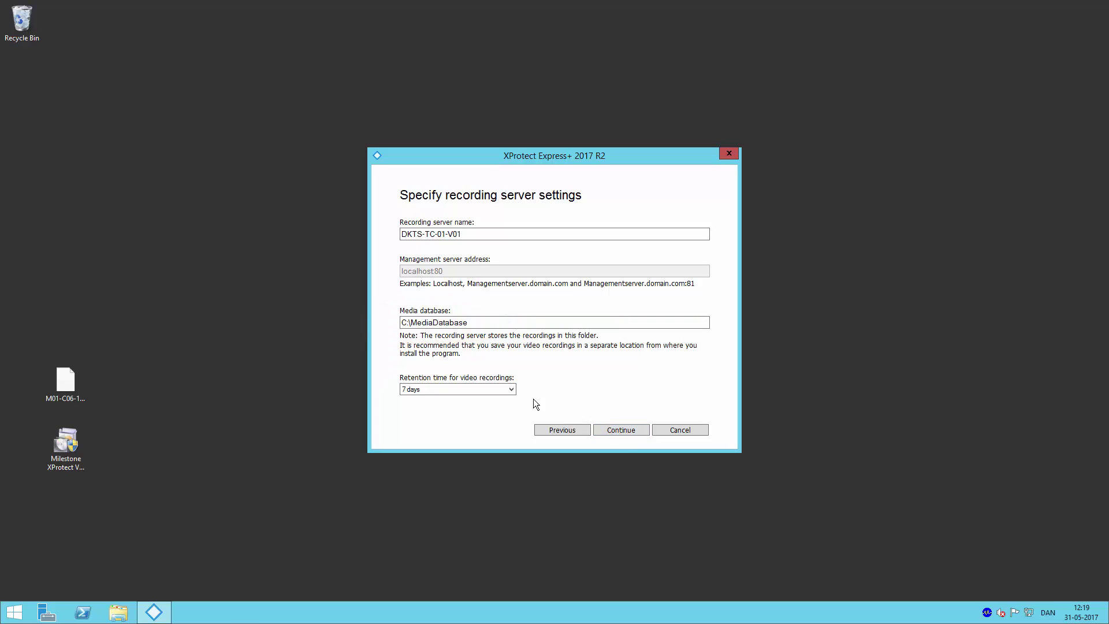
left_click(512, 390)
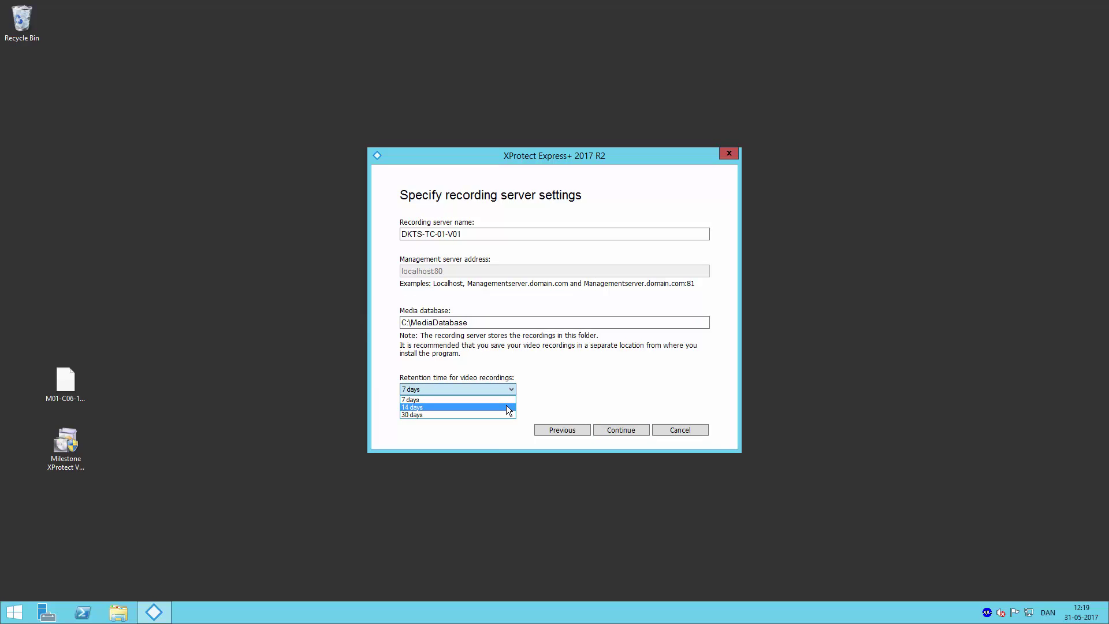
left_click(508, 408)
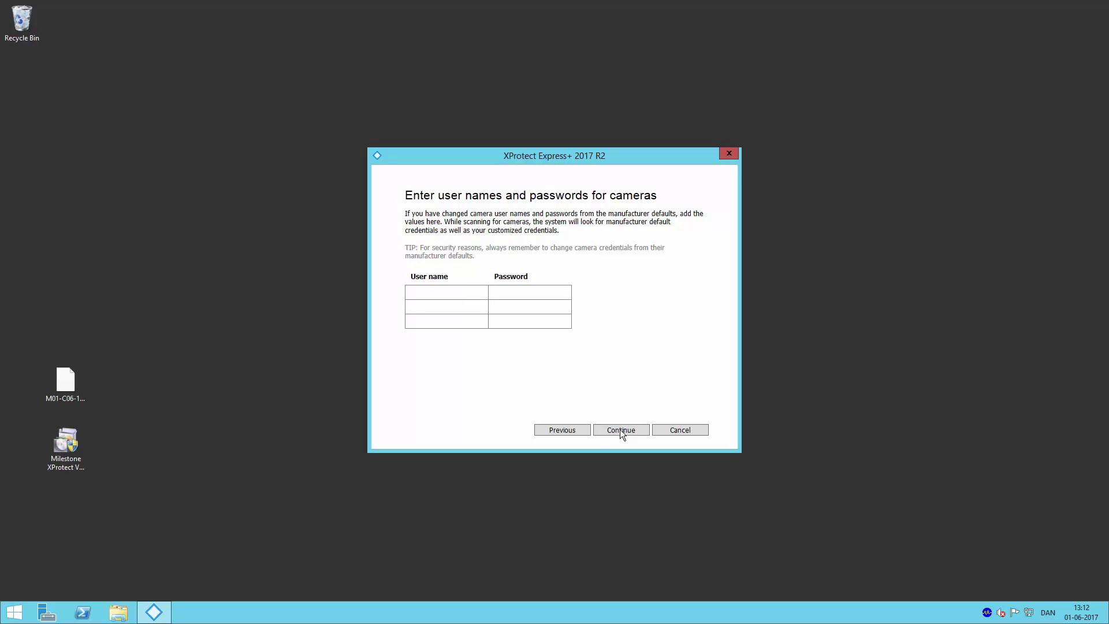
Fill in administrator and operator camera user names and passwords in the credentials table
left_click(414, 290)
type("administrat")
key("Tab")
type("•••••••••")
type("••")
key("Tab")
type("erator")
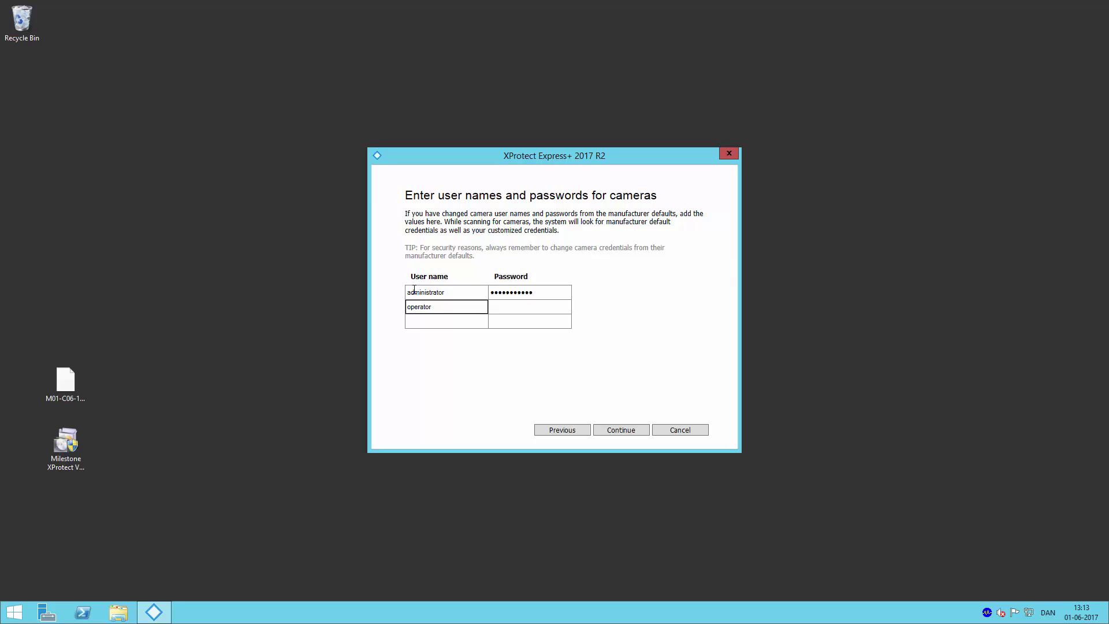
key("Tab")
type("•••••••••")
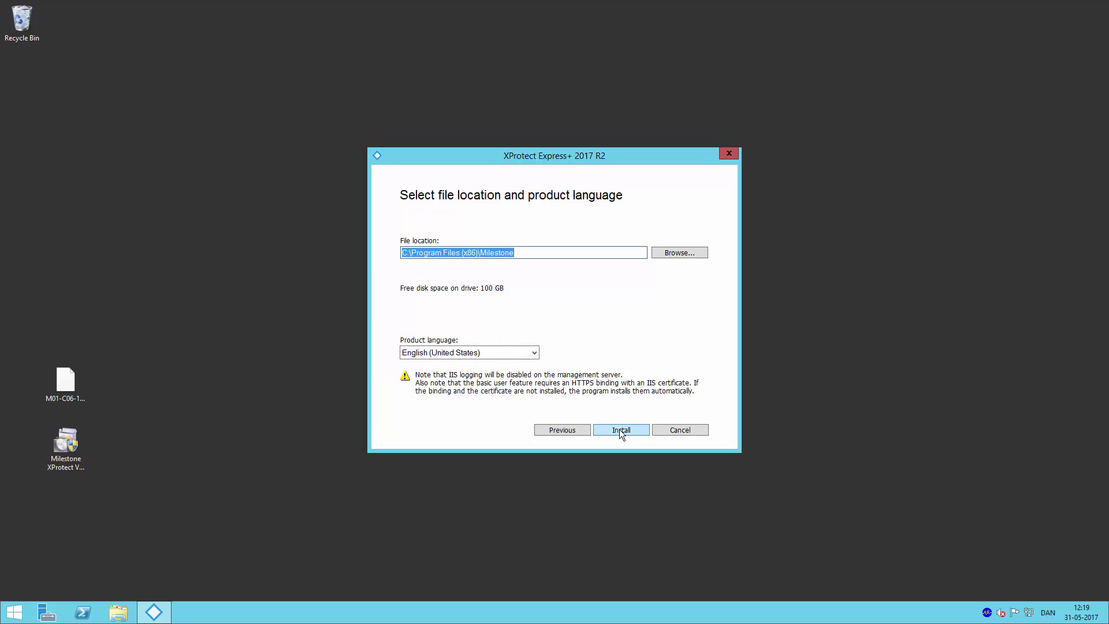
Install to C:\Program Files (x86)\Milestone, restarting Windows when prompted
left_click(621, 430)
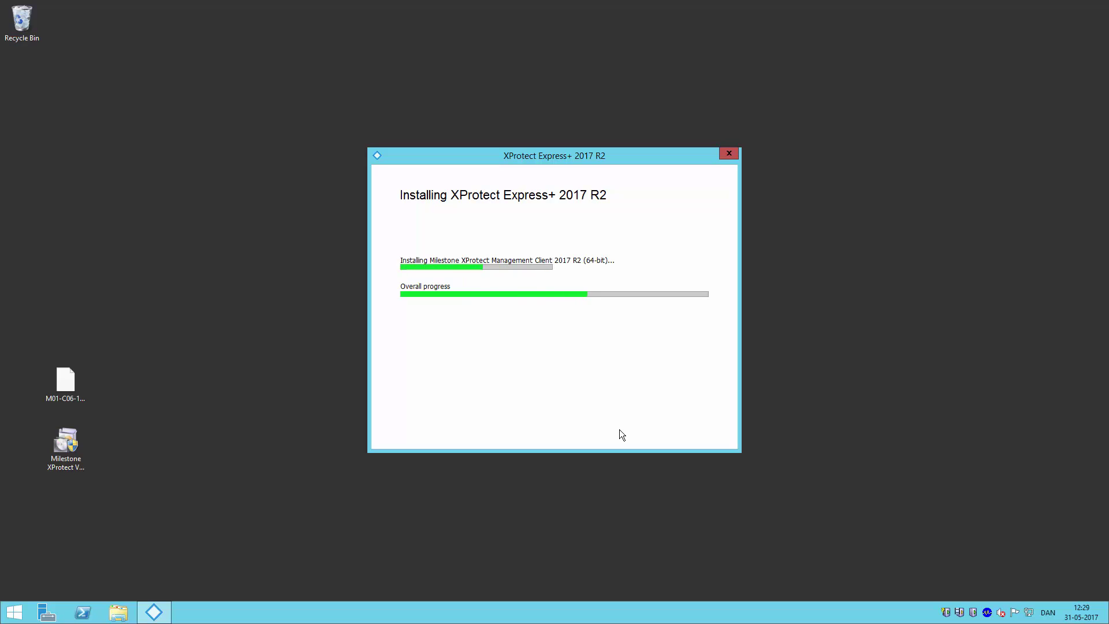
left_click(619, 429)
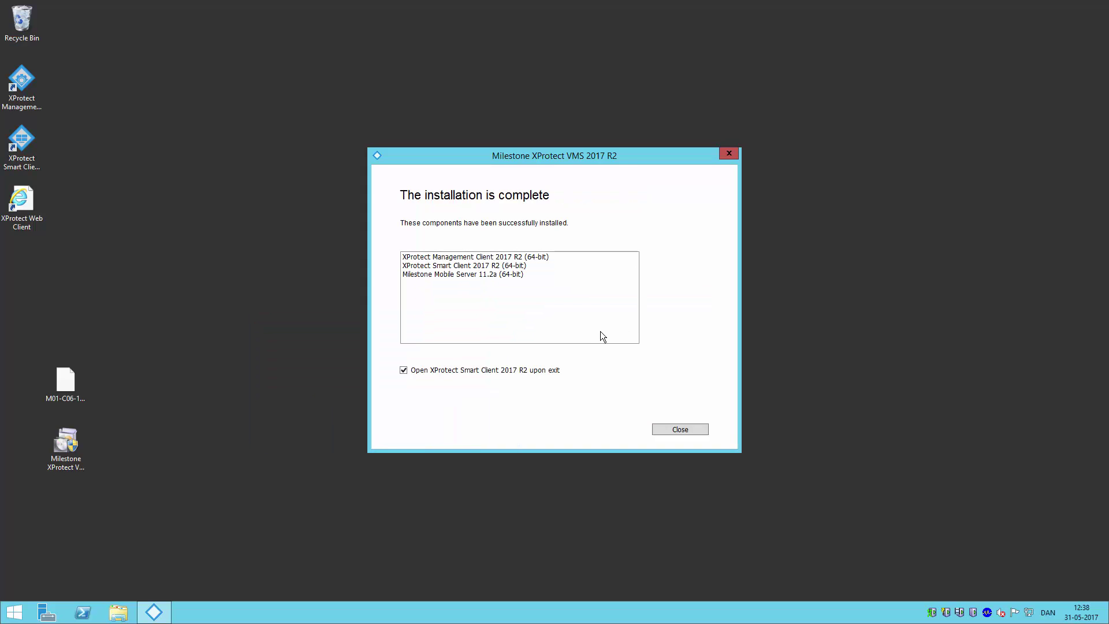
Untick launching Smart Client and close the completed installer
left_click(403, 371)
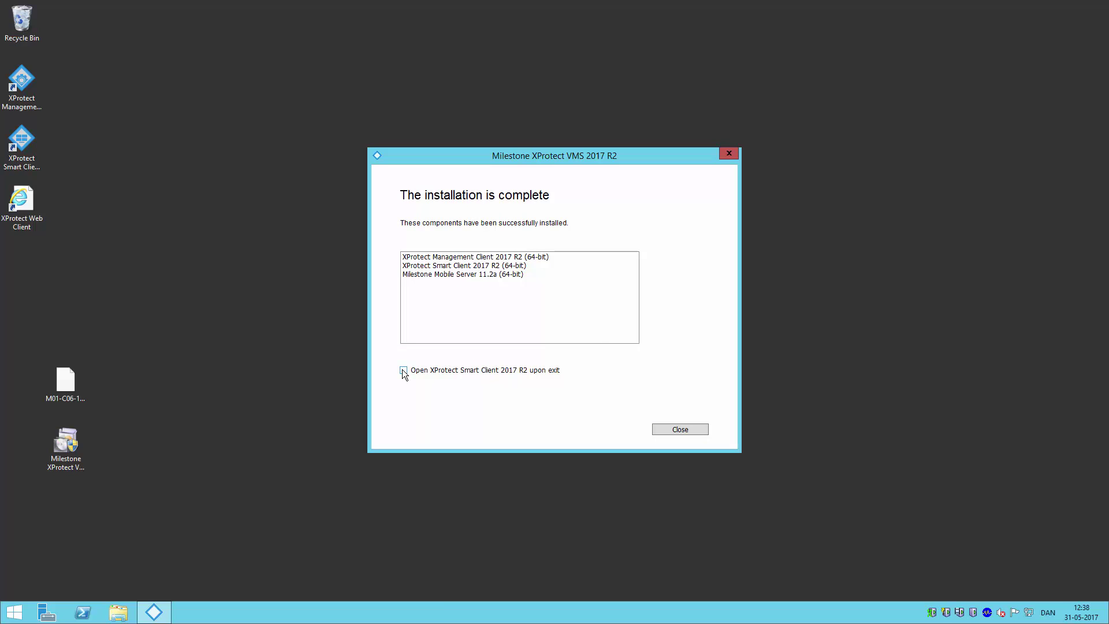
left_click(681, 431)
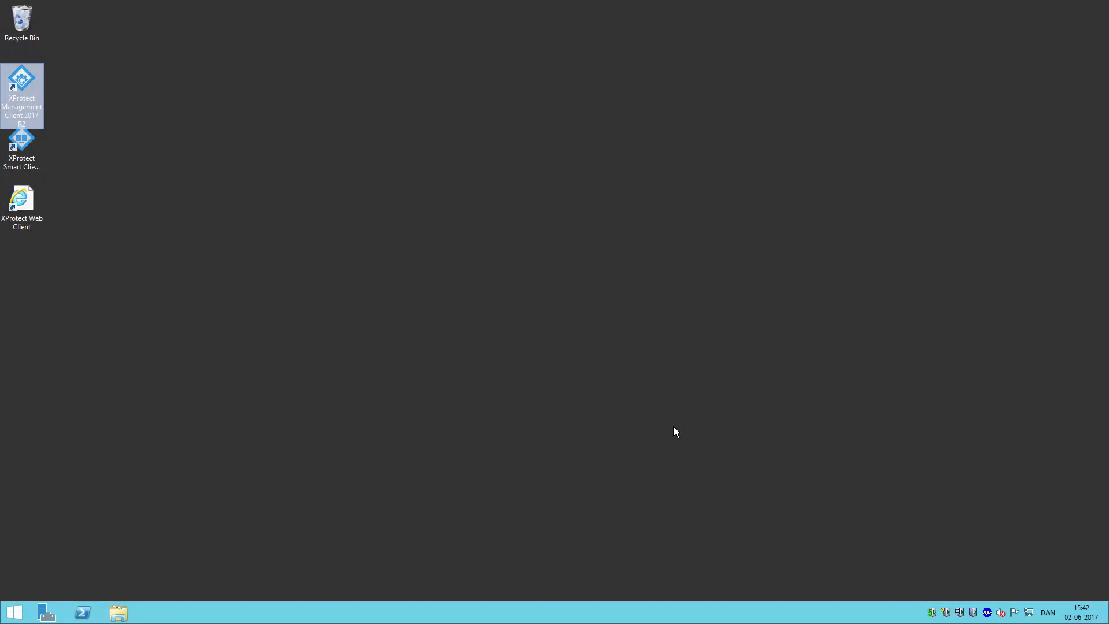
Log in to Management Client and expand Devices > Cameras > Default camera group
double_click(24, 106)
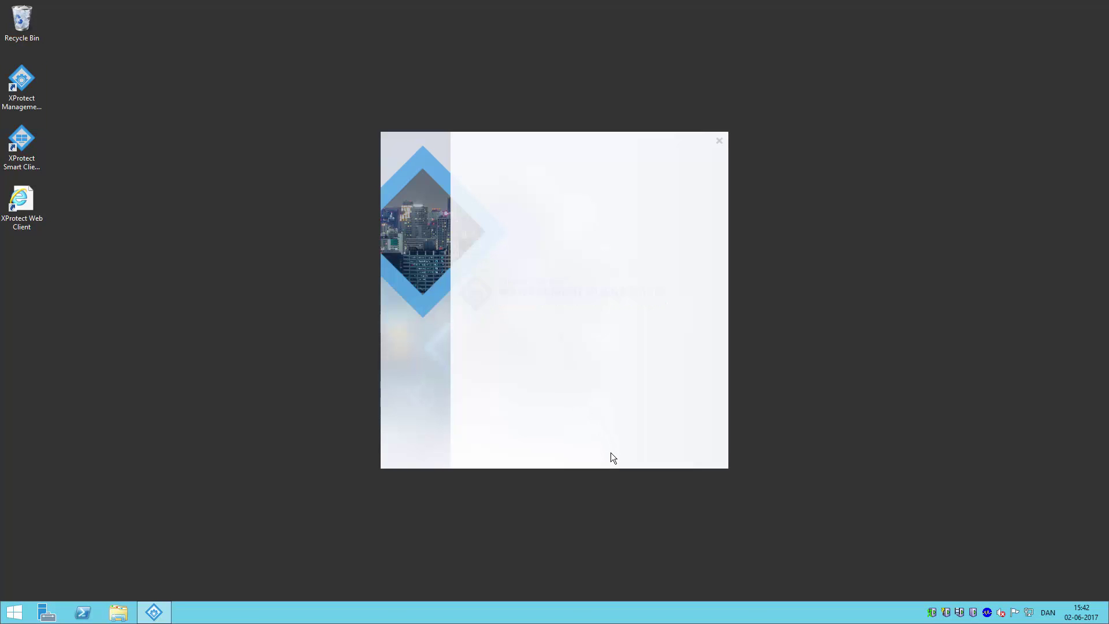
left_click(555, 422)
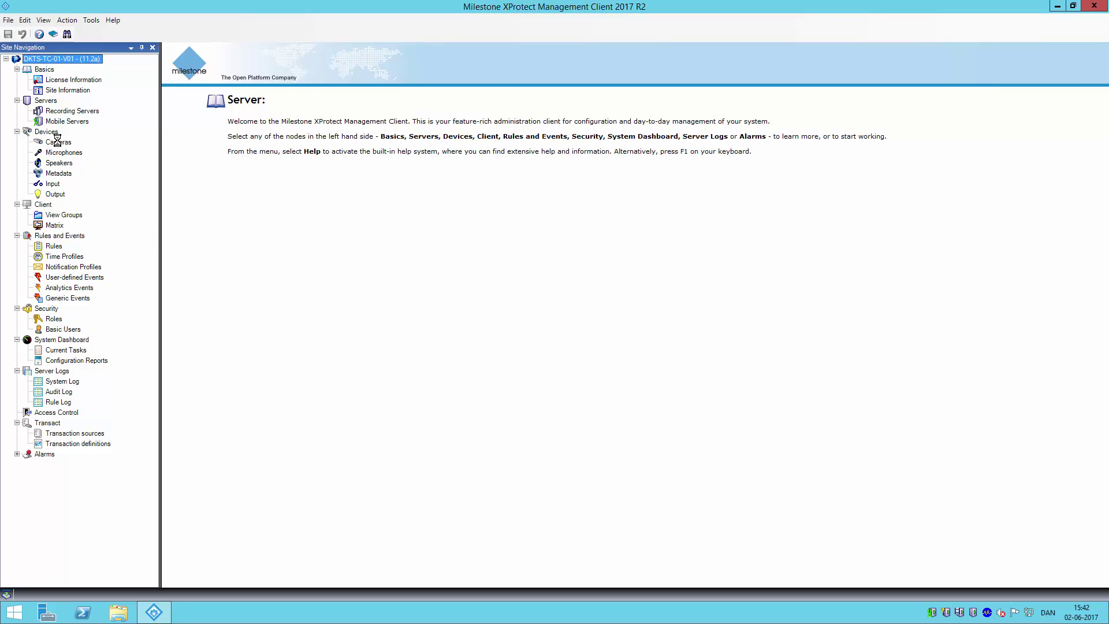
left_click(57, 141)
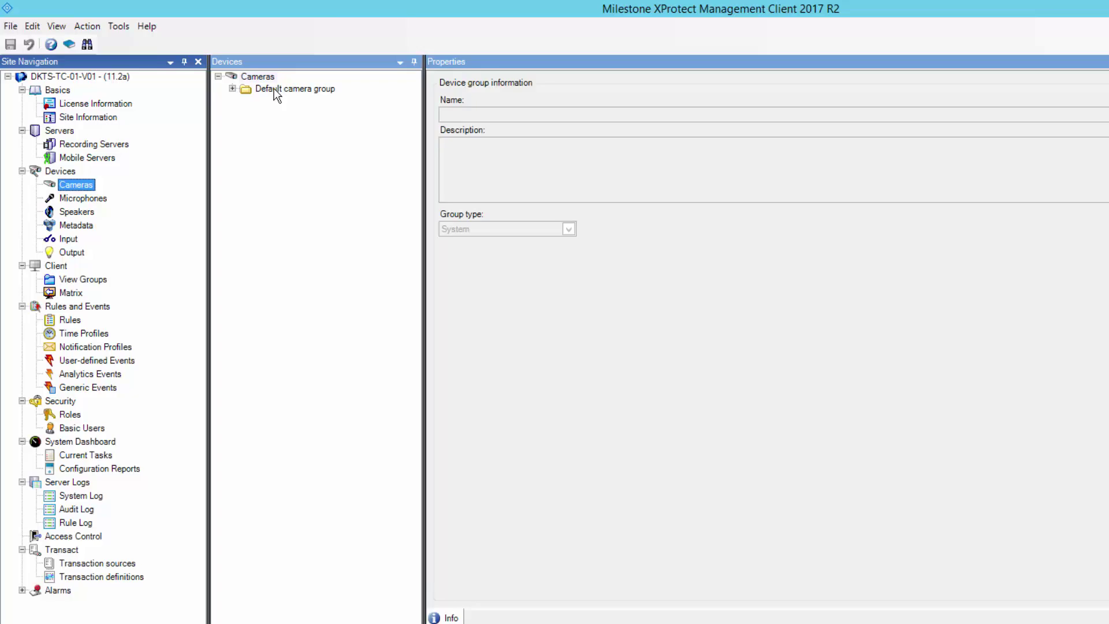
left_click(212, 70)
left_click(286, 110)
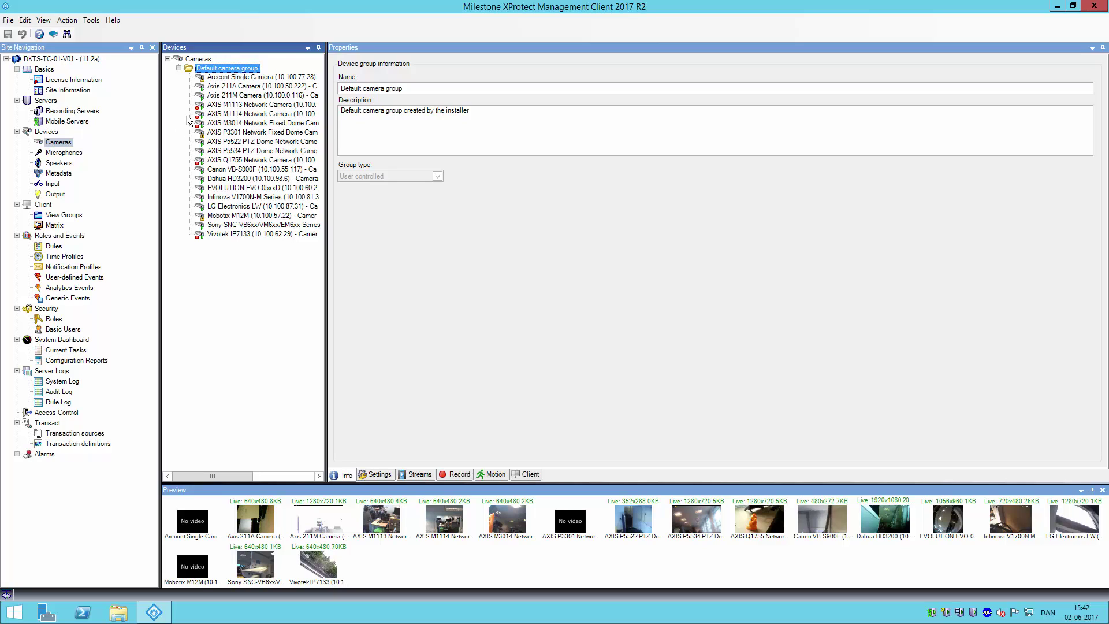
Create basic user 'Basic user 1' under Security > Basic Users, entering the password twice
left_click(58, 330)
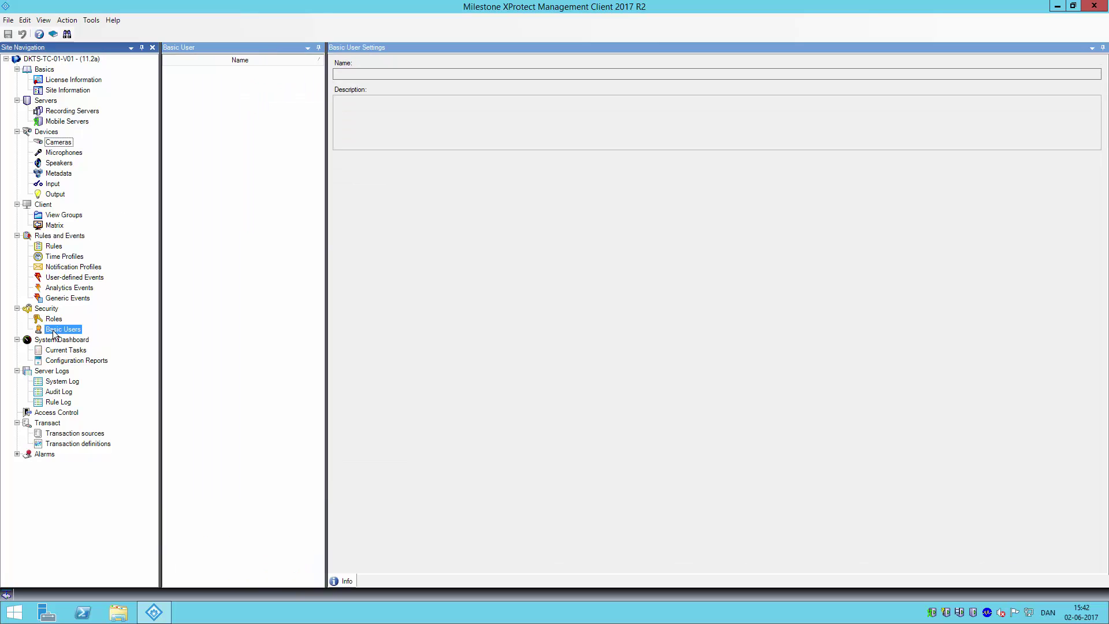
right_click(58, 330)
left_click(72, 339)
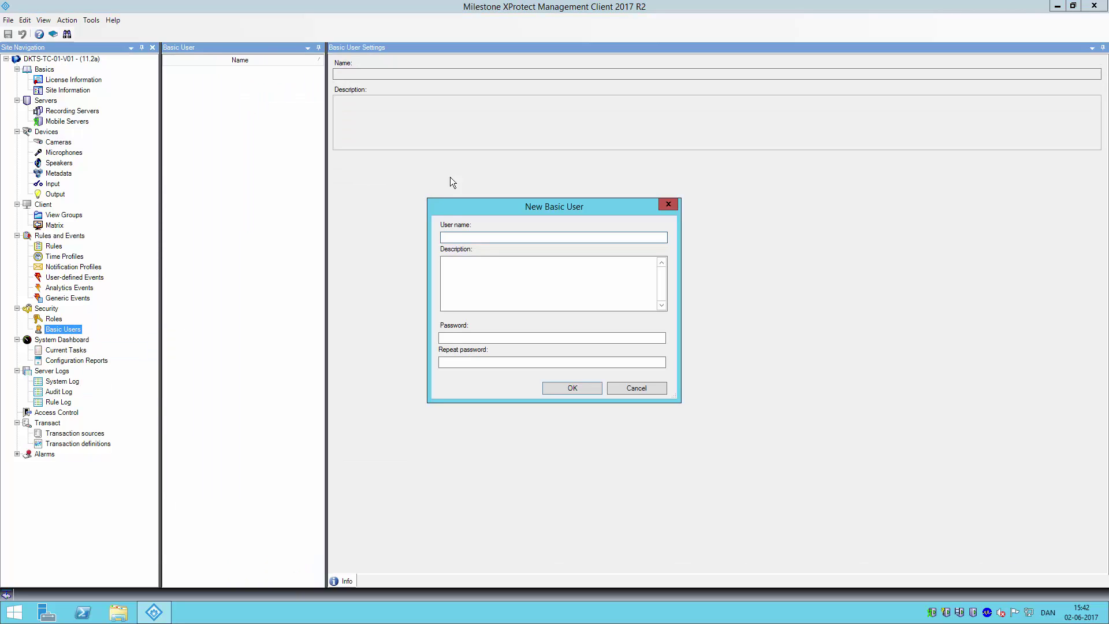
type("Ba")
type("sic user 1")
key("Tab")
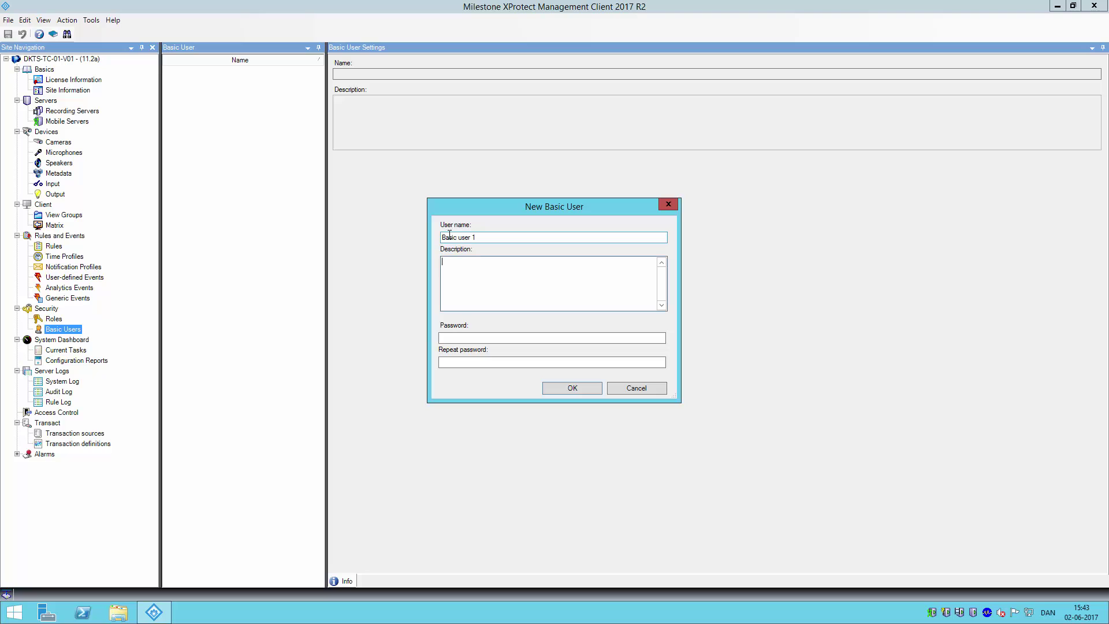
key("Tab")
type("******")
type("**")
key("Tab")
type("********")
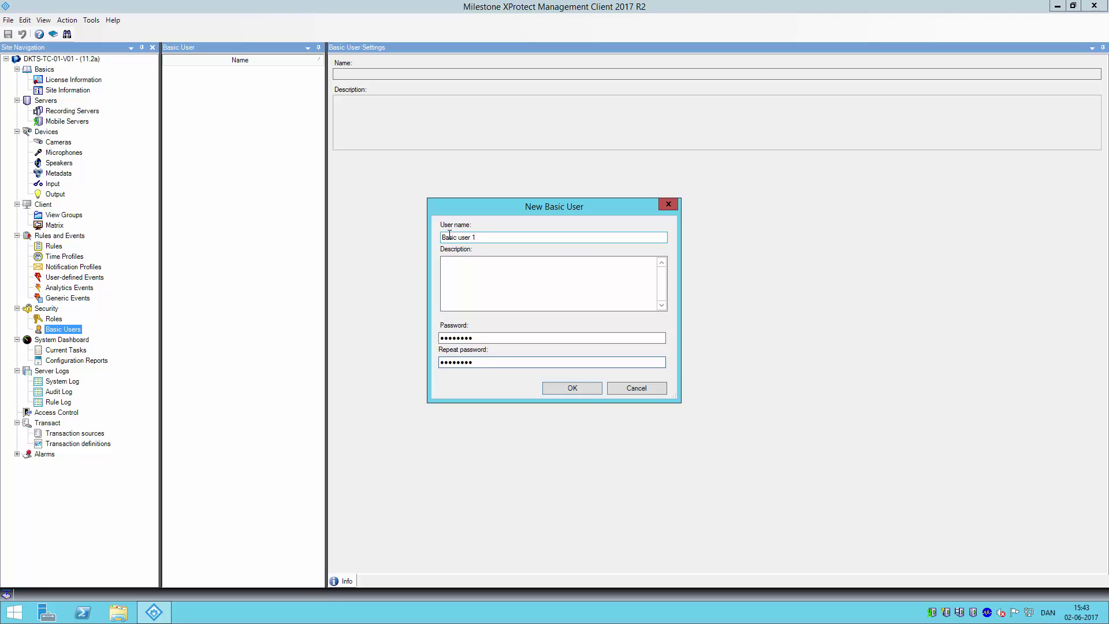
left_click(586, 390)
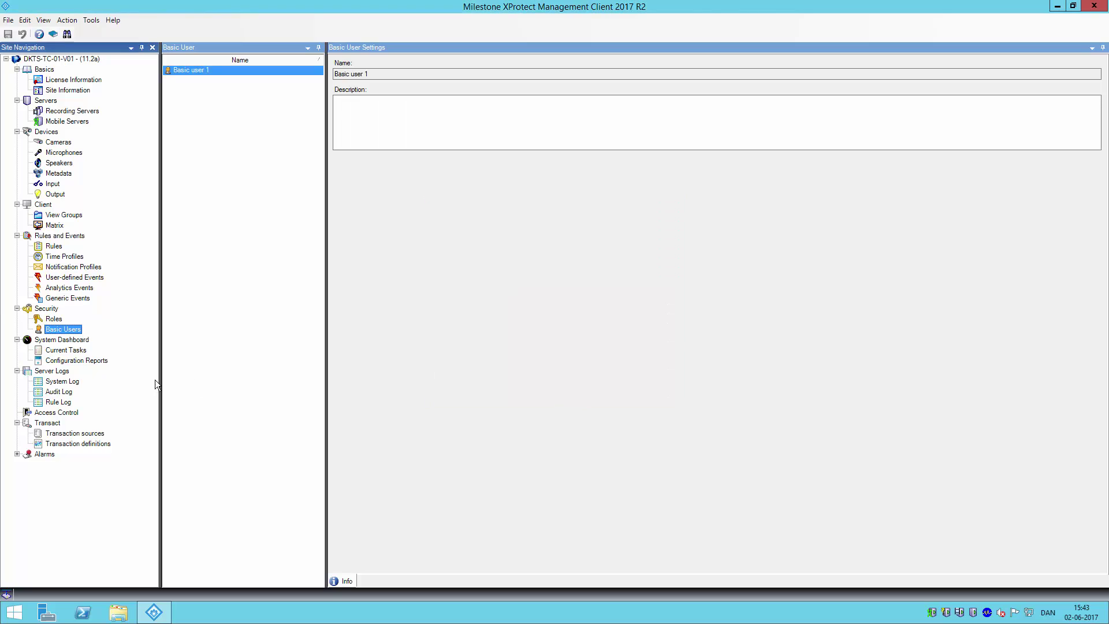
Add Basic user 1 as a basic user on the Operators role's Users and Groups tab
left_click(54, 319)
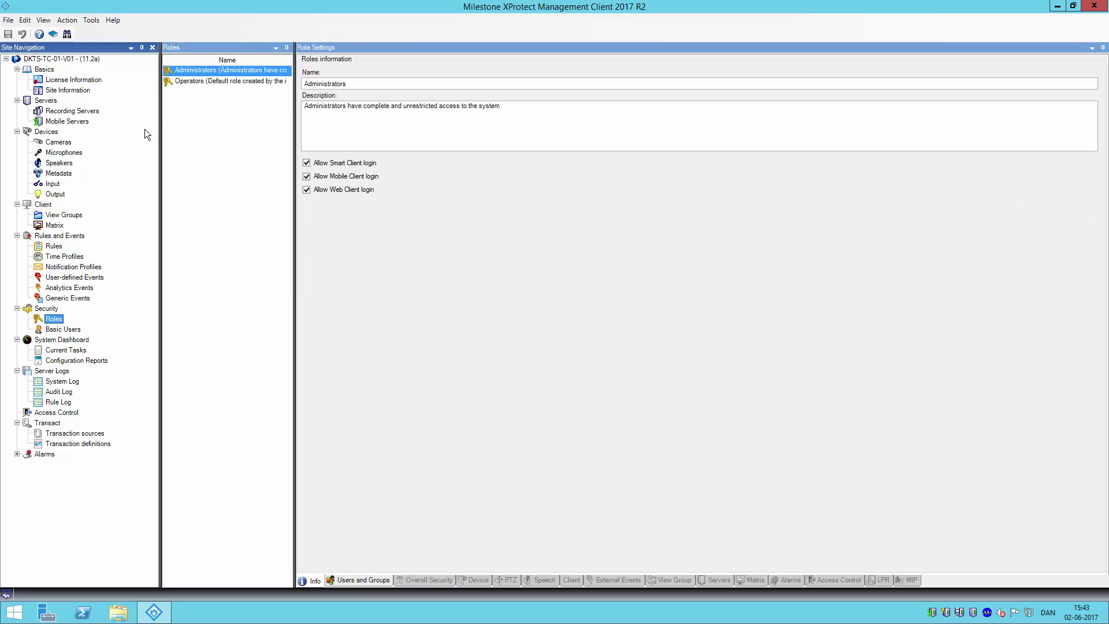
left_click(192, 82)
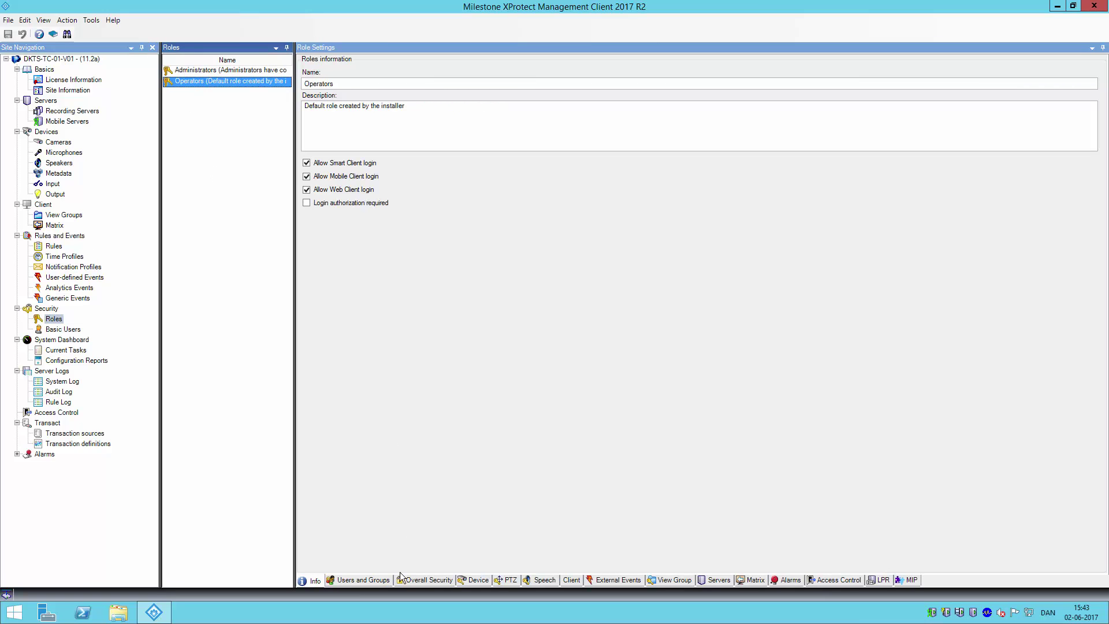
left_click(361, 579)
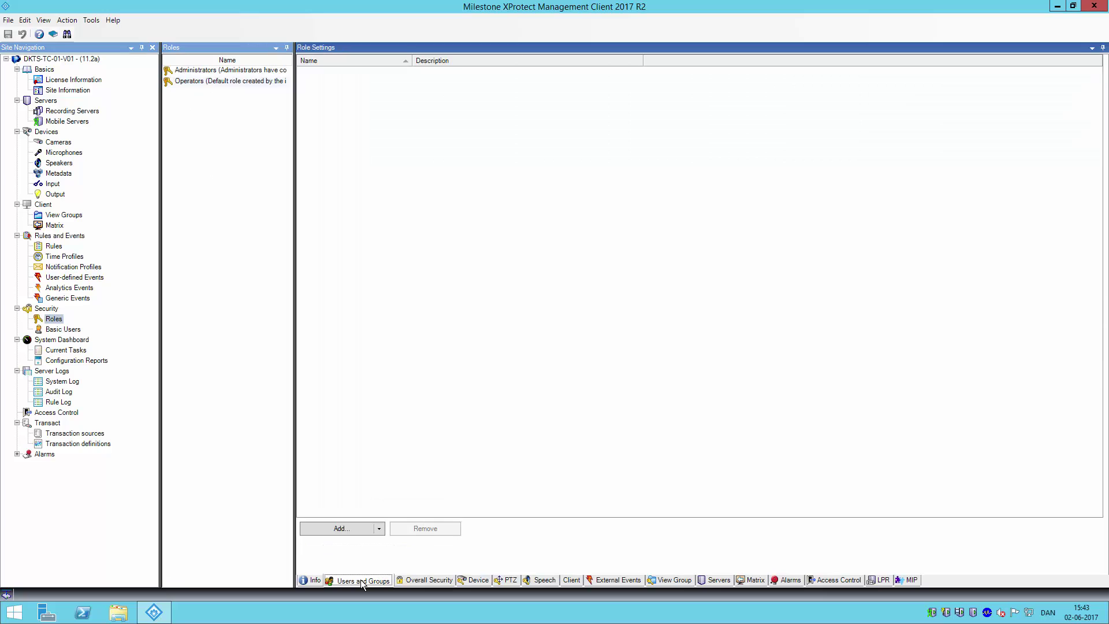
left_click(379, 528)
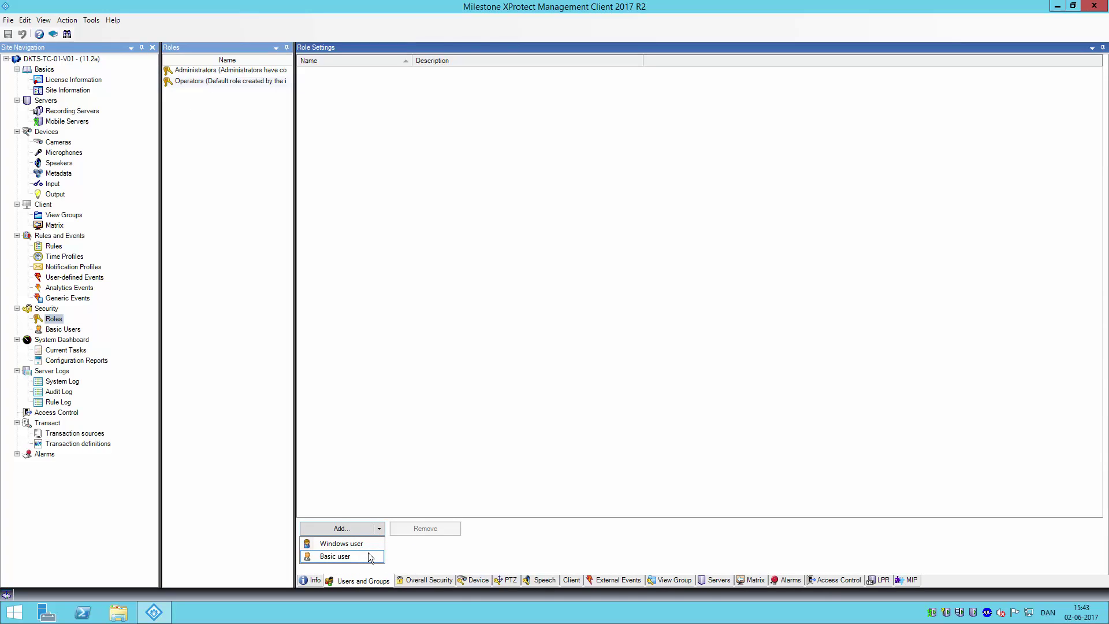
left_click(369, 557)
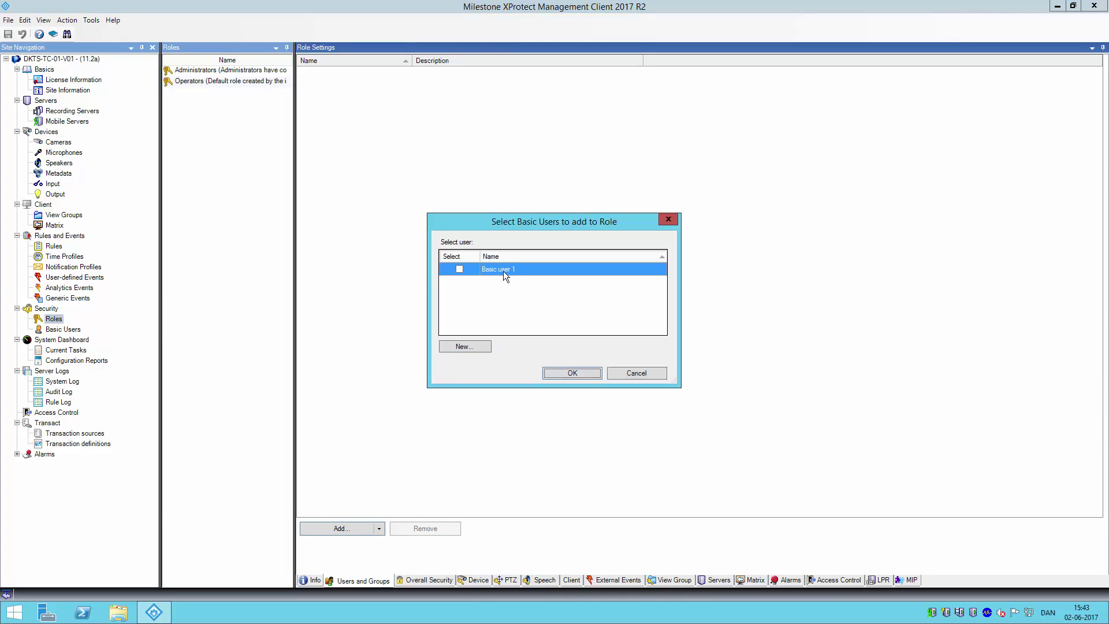
left_click(459, 268)
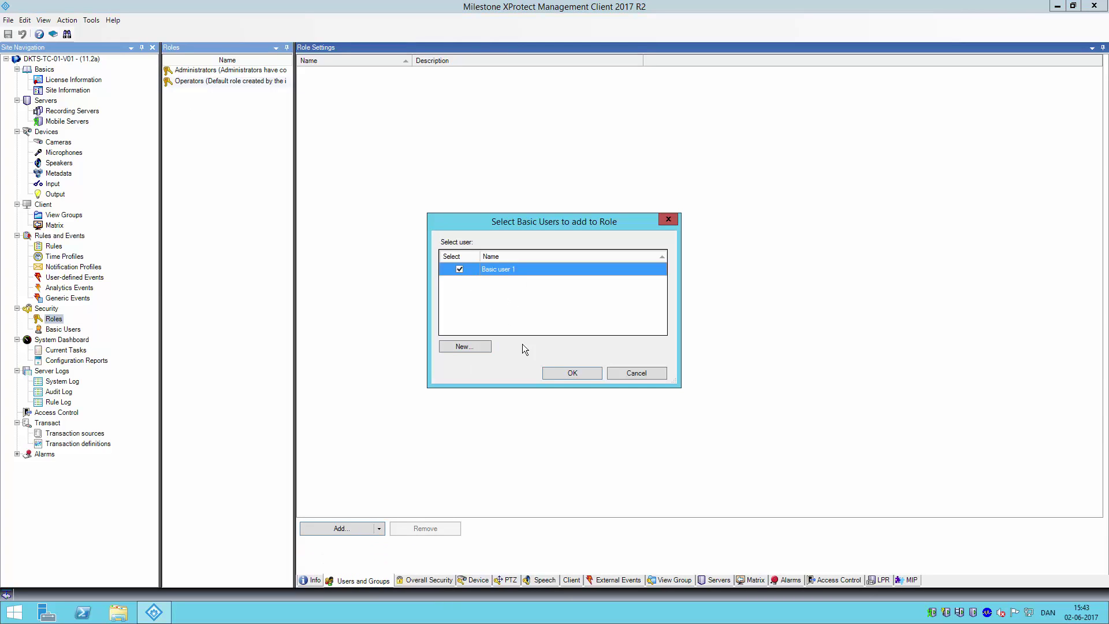
left_click(571, 375)
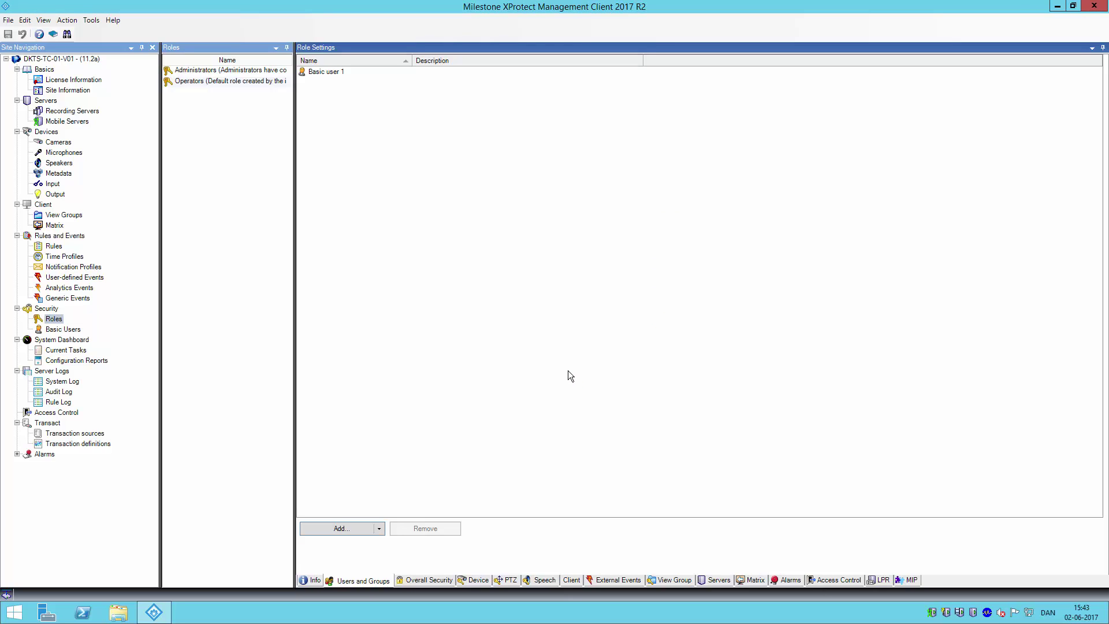